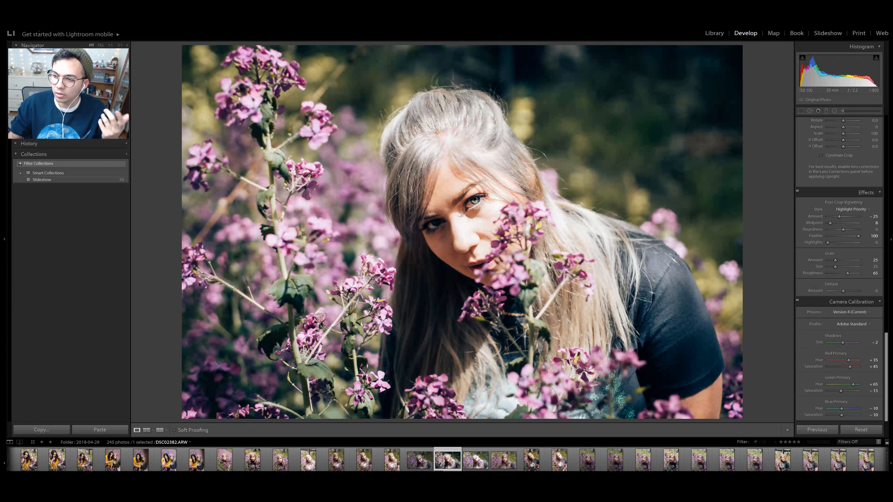
- Try the photo's Vertical transform at +100 and its Rotate transform at +10.0, resetting each one to zero
scroll(860, 296, "up", 4)
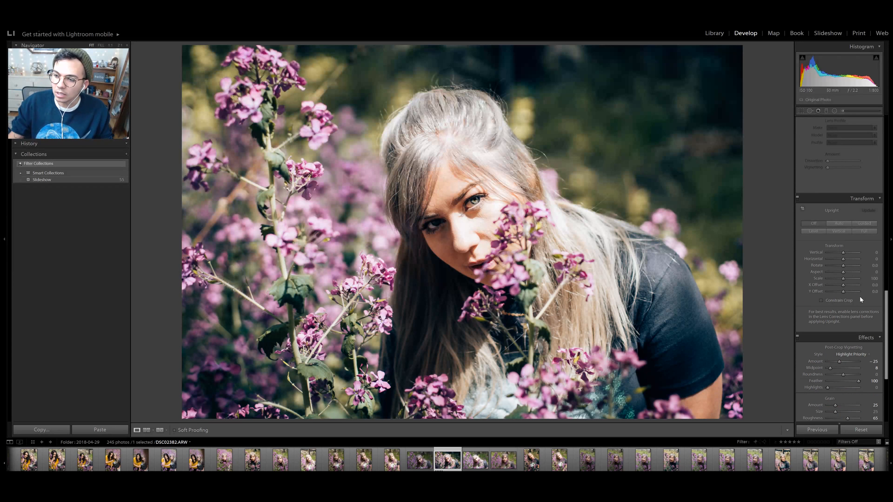
scroll(860, 298, "down", 2)
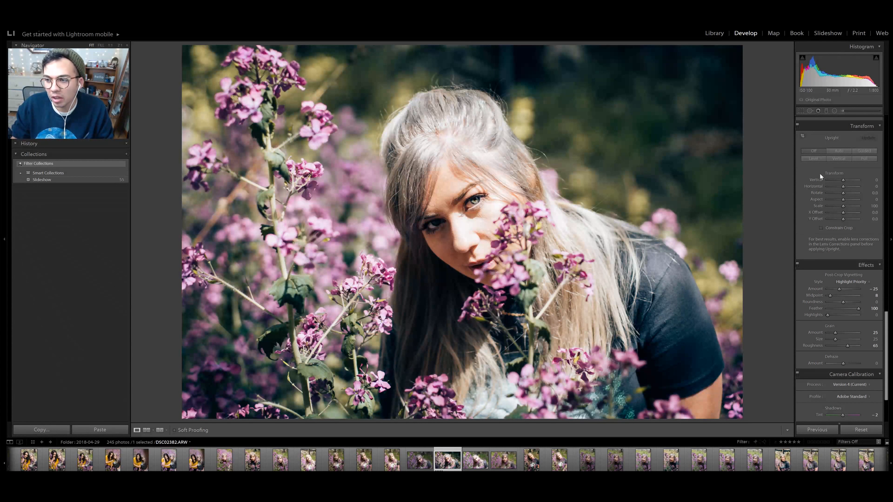
left_click_drag(844, 182, 865, 184)
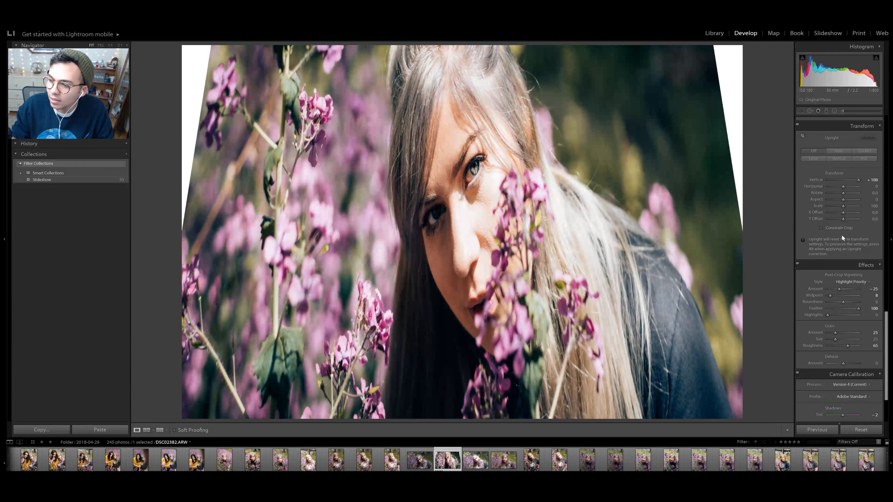
double_click(857, 179)
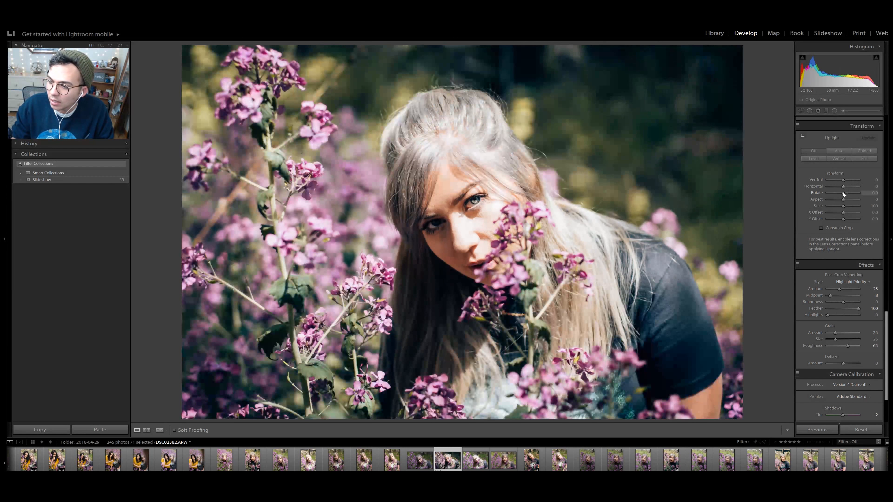
left_click_drag(843, 192, 858, 193)
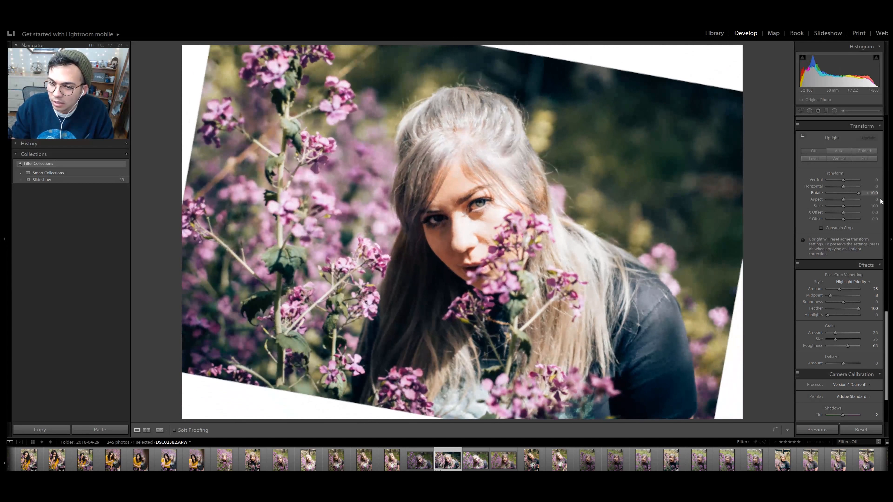
double_click(858, 193)
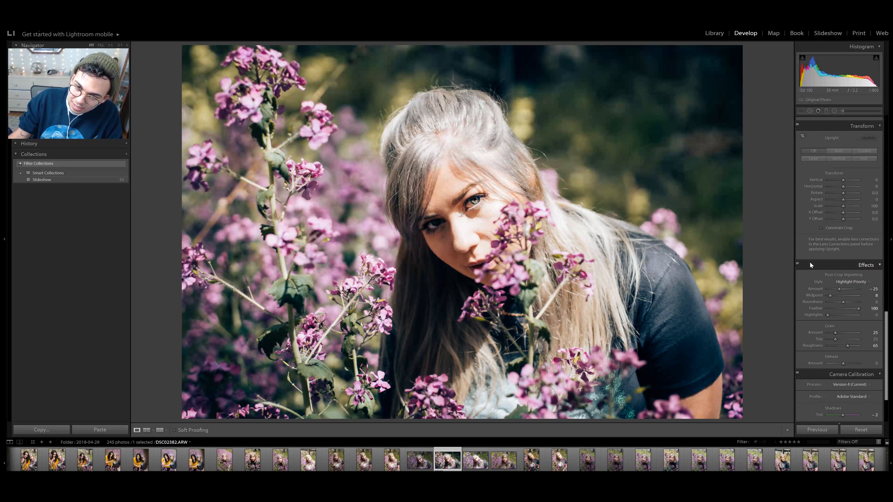
- Switch the Effects adjustments off and back on to compare the flower portrait with and without them
scroll(821, 260, "down", 3)
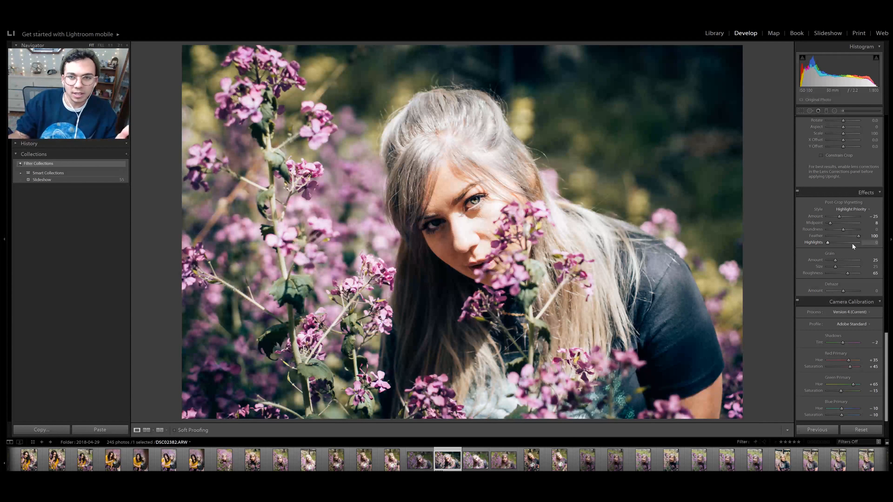
left_click(797, 193)
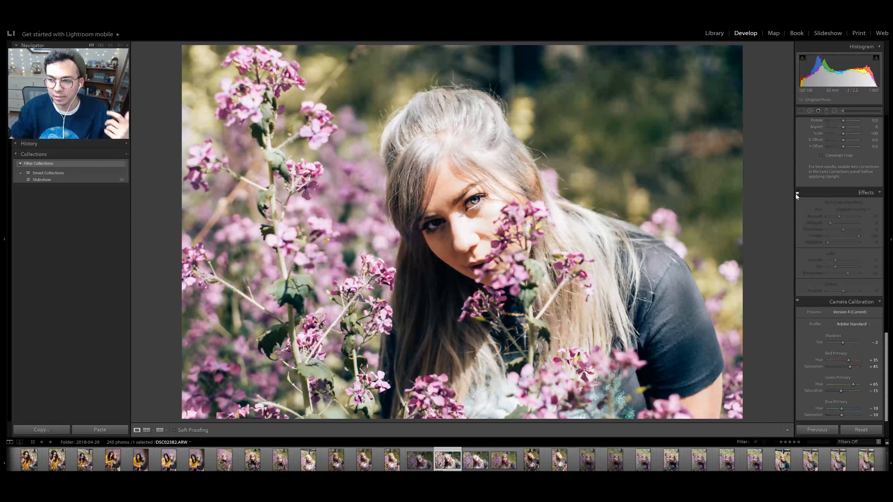
left_click(796, 193)
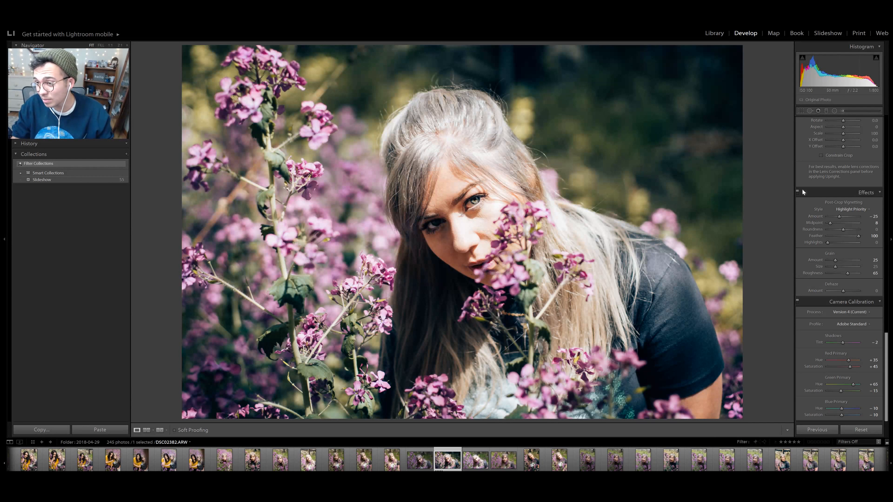
- With Effects disabled, try a non-inverted radial filter centred on the woman's face at exposure -1.47 to darken the surroundings
left_click(797, 192)
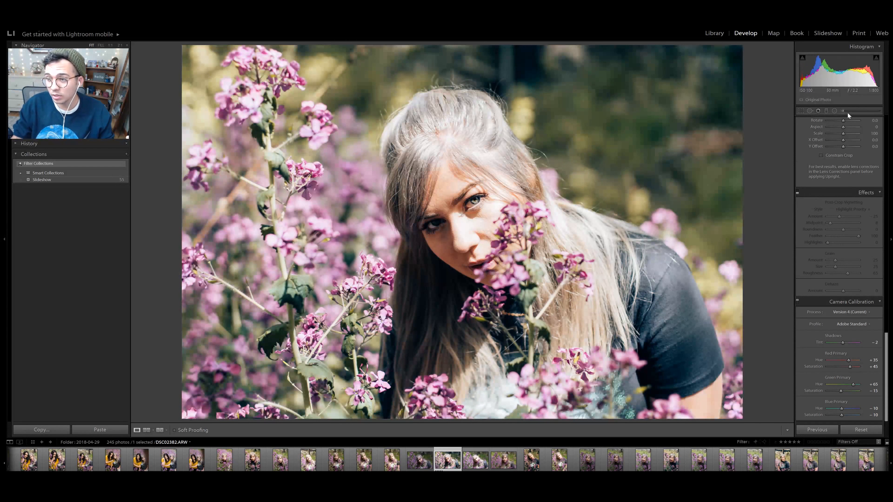
left_click(835, 112)
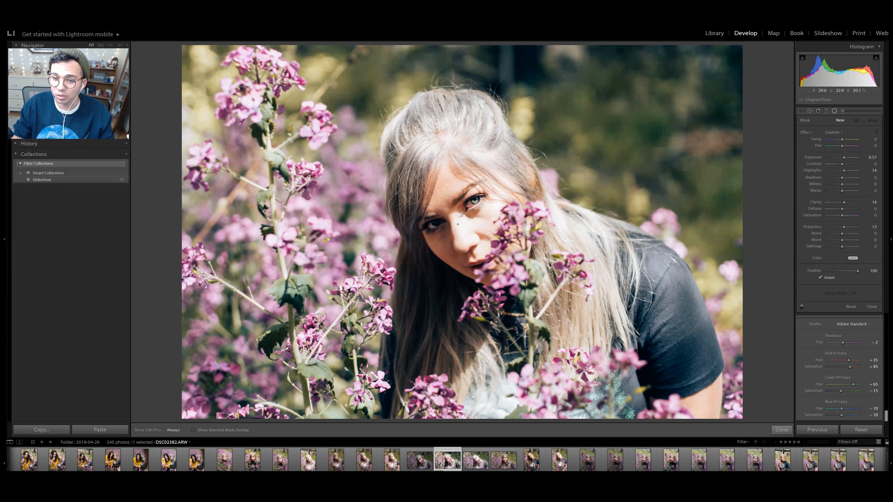
left_click_drag(461, 222, 658, 423)
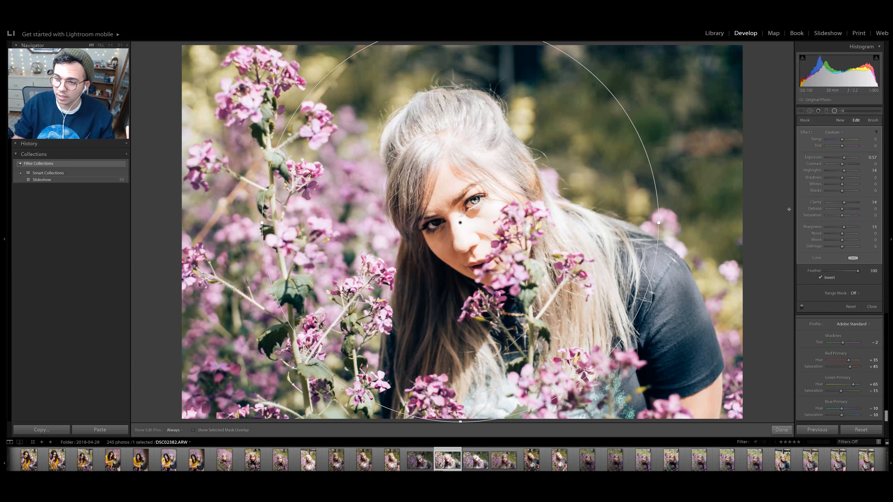
left_click(825, 277)
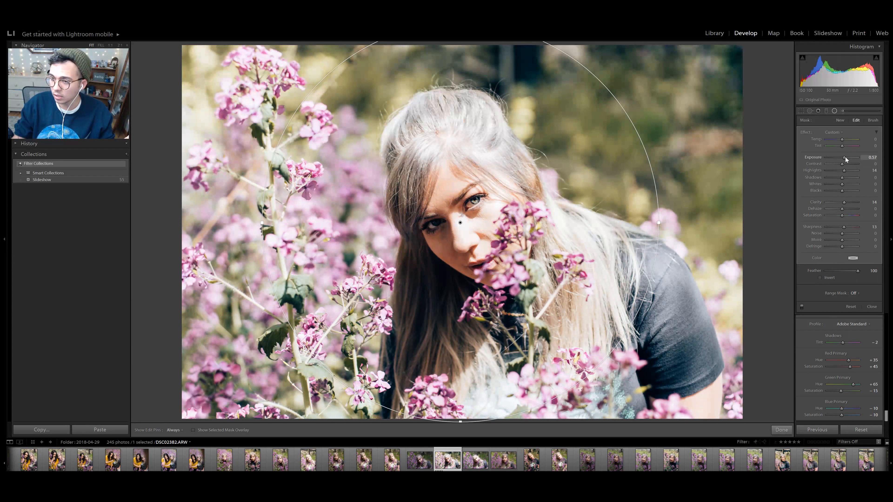
left_click_drag(843, 157, 837, 157)
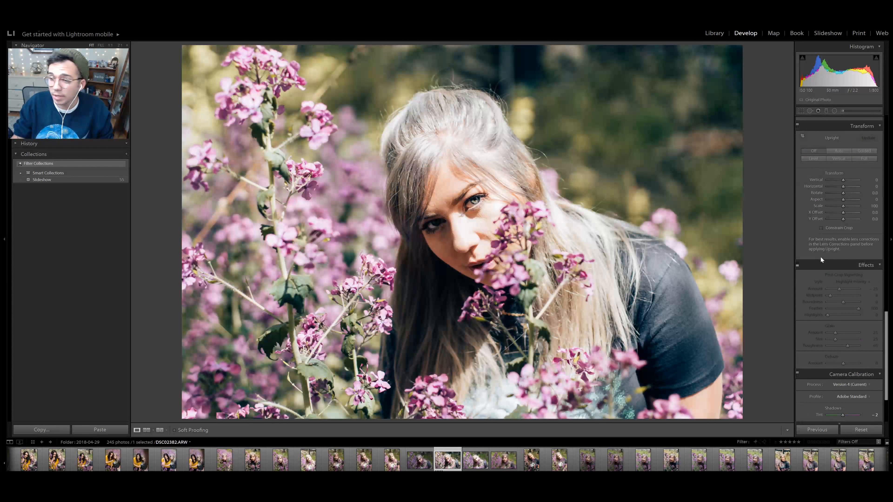
scroll(821, 256, "down", 3)
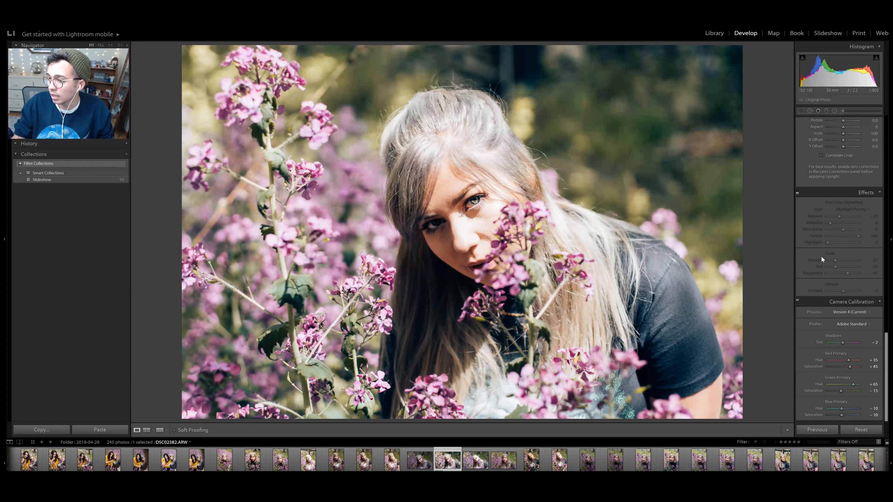
- Expand the Effects settings and re-enable their adjustments on the flower portrait
left_click(799, 193)
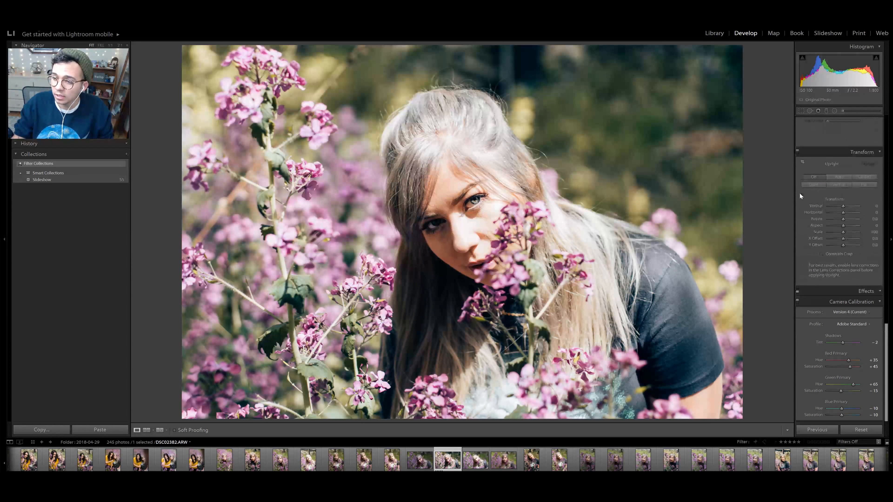
left_click(836, 288)
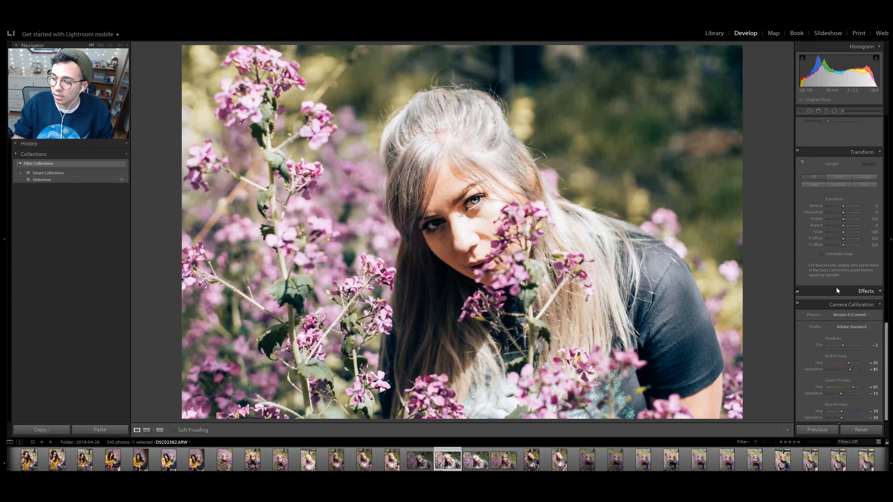
left_click(797, 290)
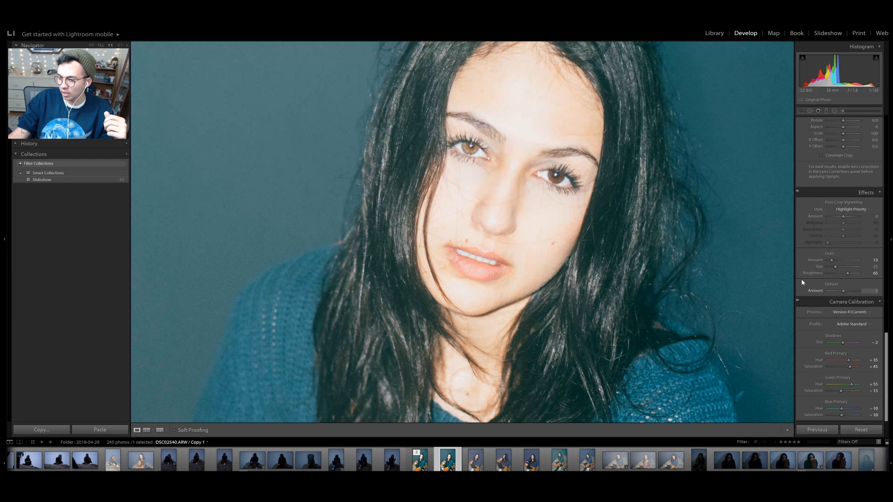
- Test the dark-haired woman's portrait with grain amounts of 100, 21 and 38, inspect the face, and reduce the amount to 23
left_click_drag(833, 261, 875, 262)
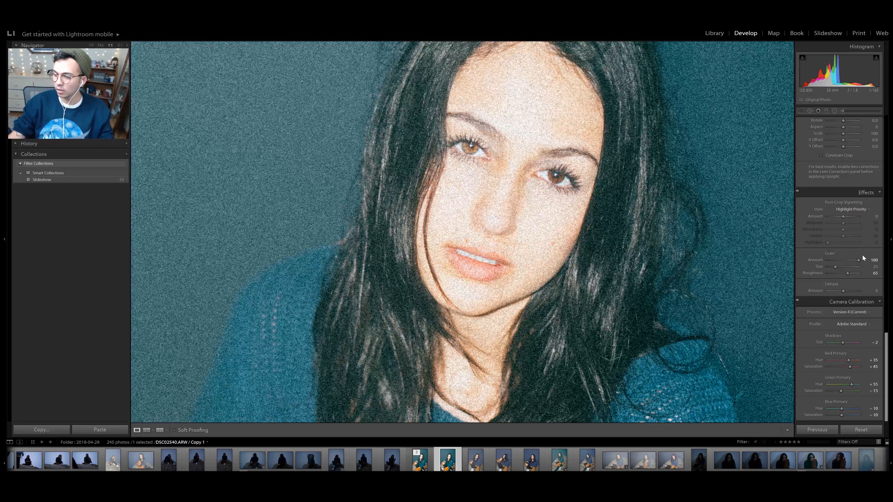
left_click(503, 238)
left_click(480, 168)
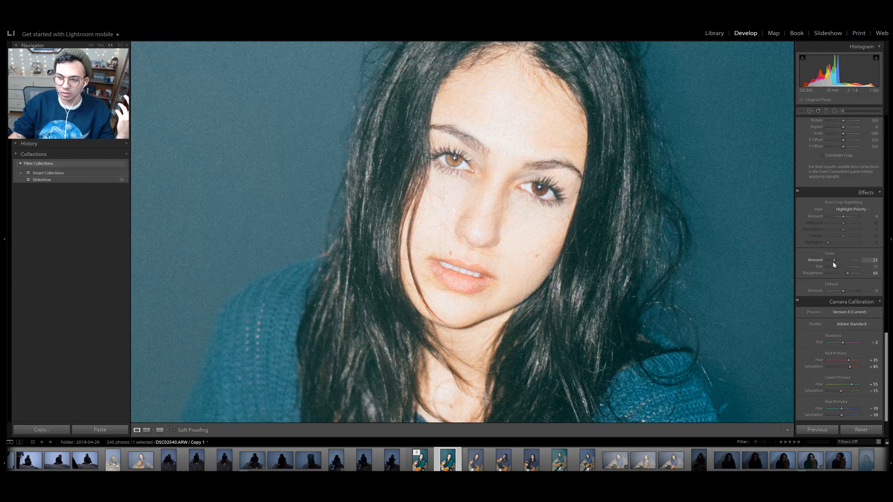
left_click_drag(835, 265, 839, 266)
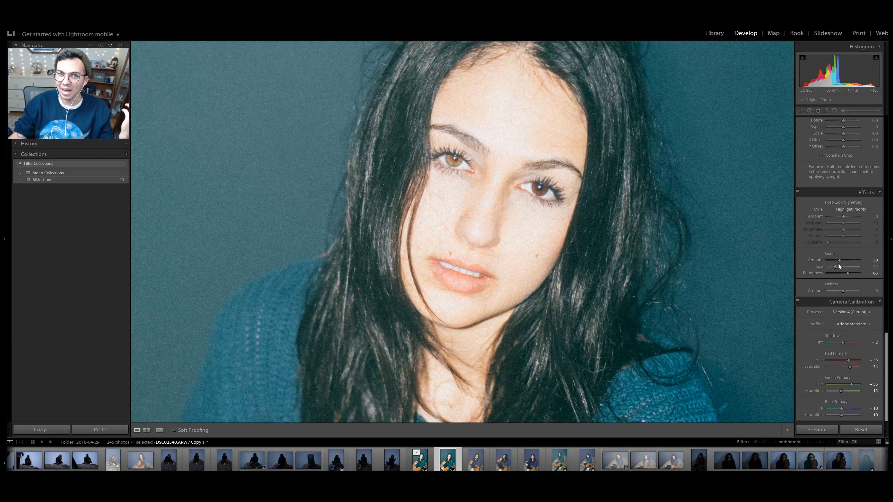
left_click_drag(839, 260, 835, 260)
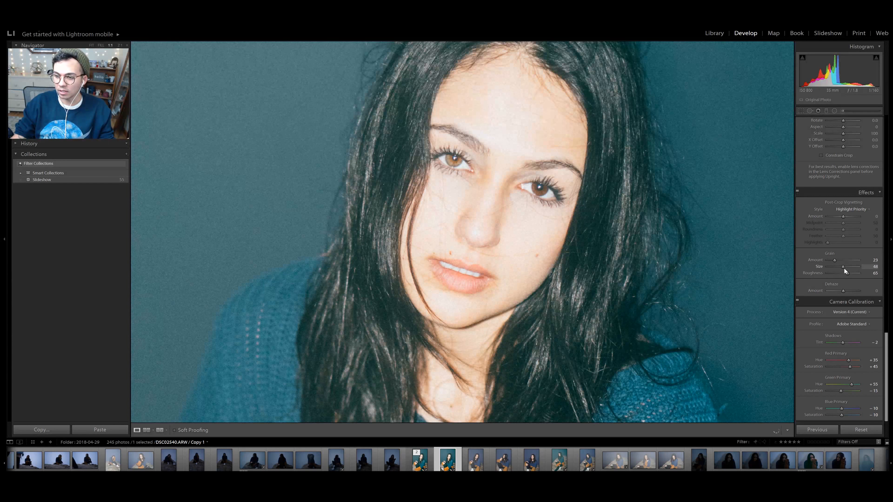
- Raise the grain amount to 100, compare grain sizes 0 and 100, and set the size to 19
left_click_drag(853, 267, 879, 262)
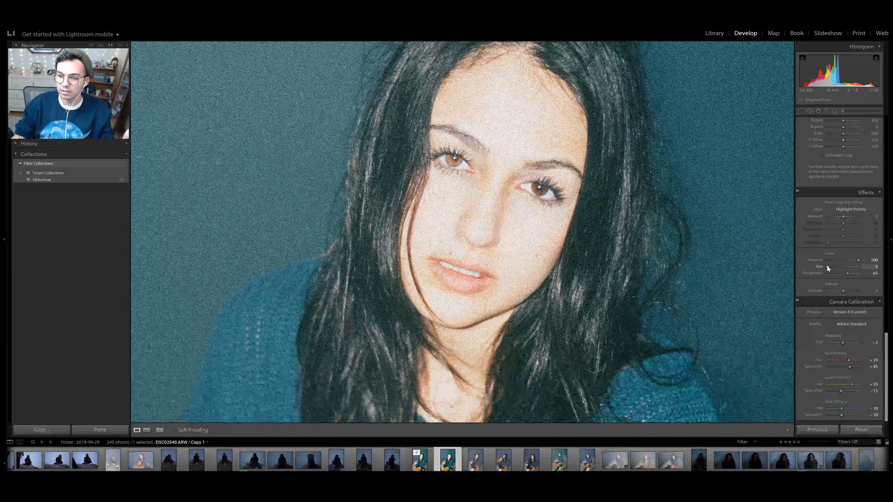
left_click_drag(835, 268, 859, 269)
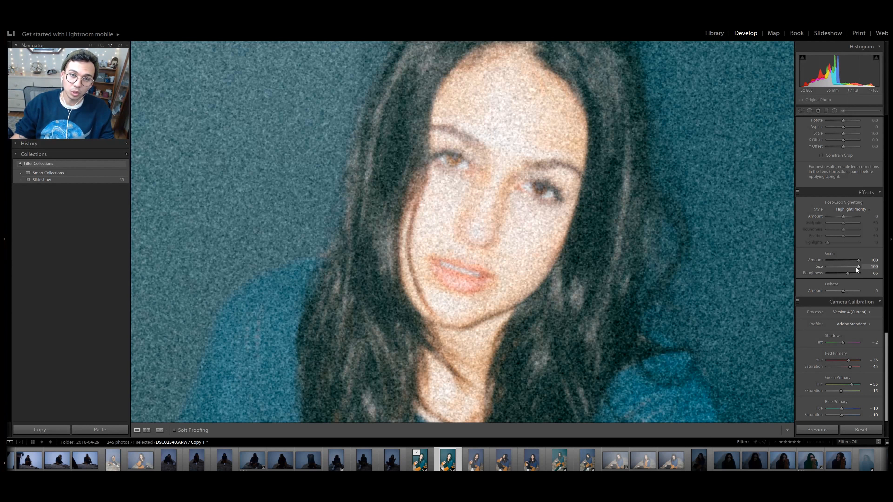
left_click_drag(856, 269, 833, 270)
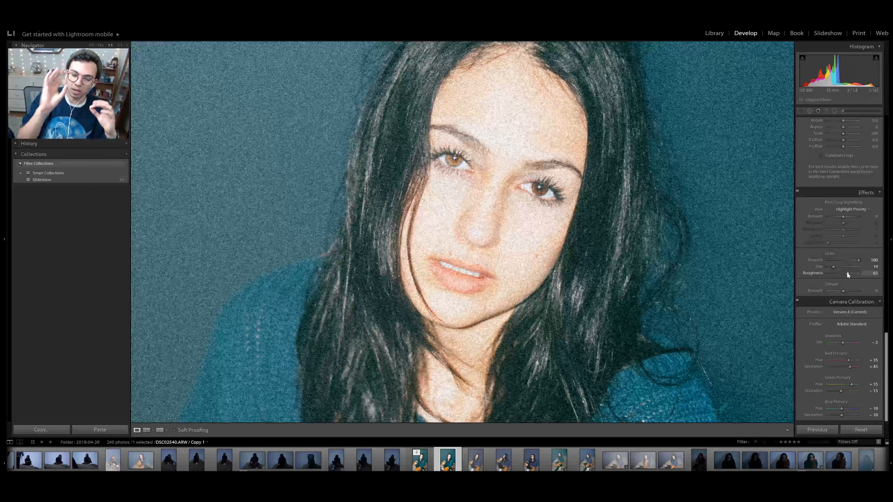
- Test the grain roughness at 100 and 0, inspecting the plain backdrop and the face up close
left_click_drag(847, 273, 869, 274)
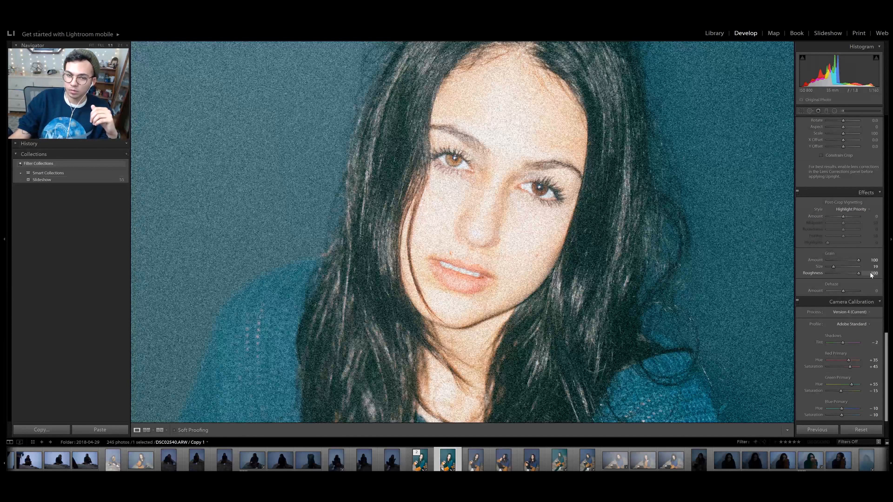
left_click(206, 207)
left_click(400, 167)
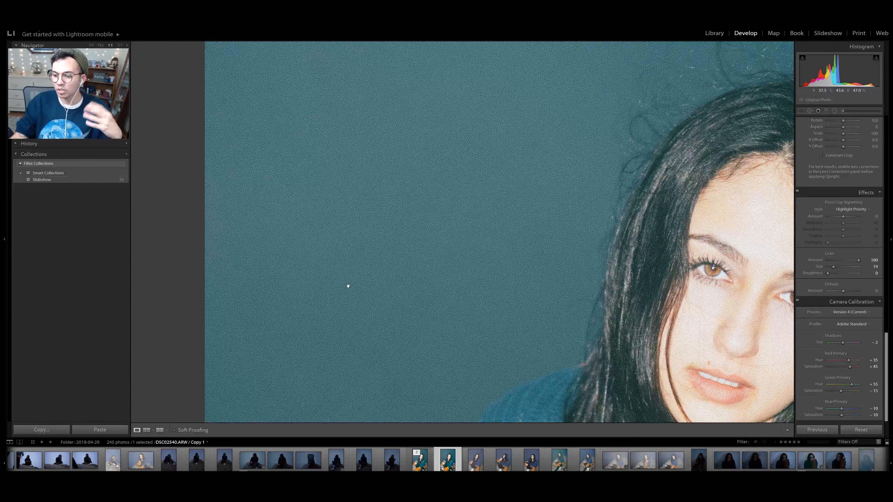
left_click(348, 286)
left_click(497, 255)
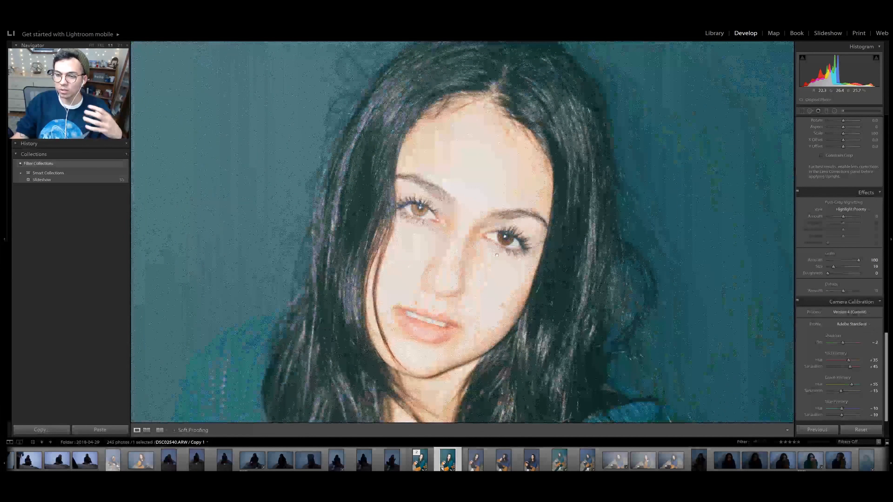
left_click(458, 243)
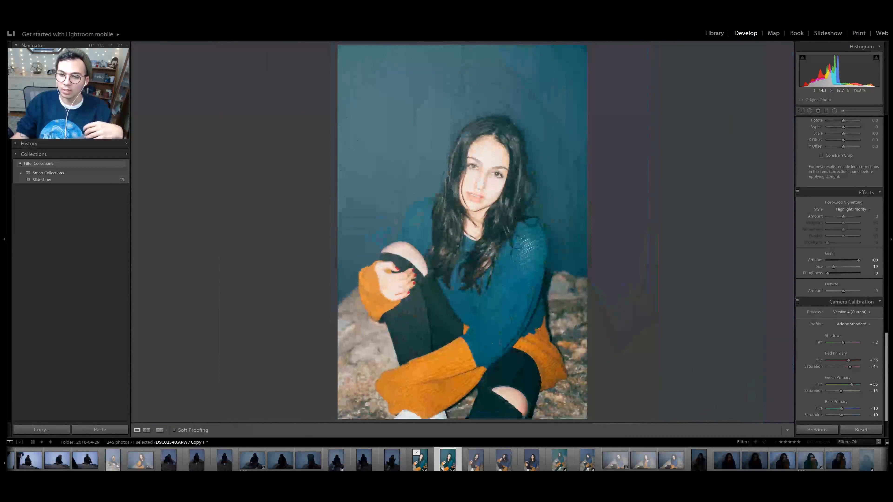
left_click(496, 141)
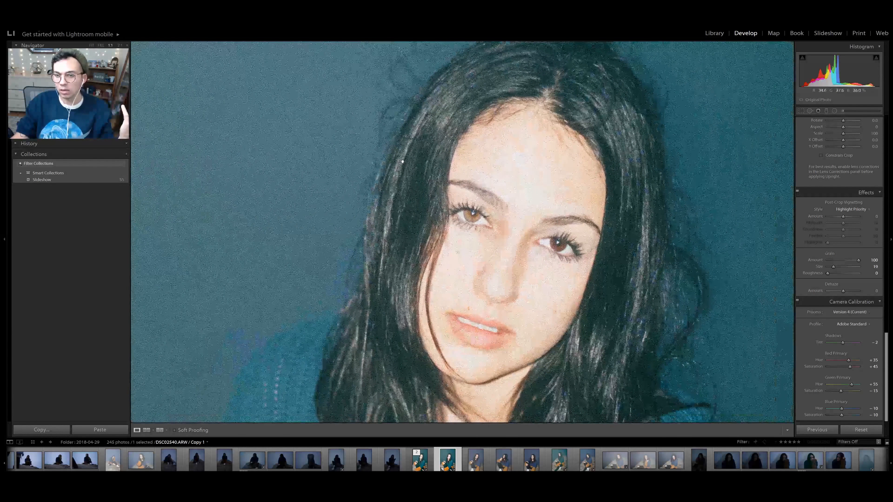
- Set the grain amount to 37 and roughness to 62, and check the portrait in full and close up
left_click(839, 273)
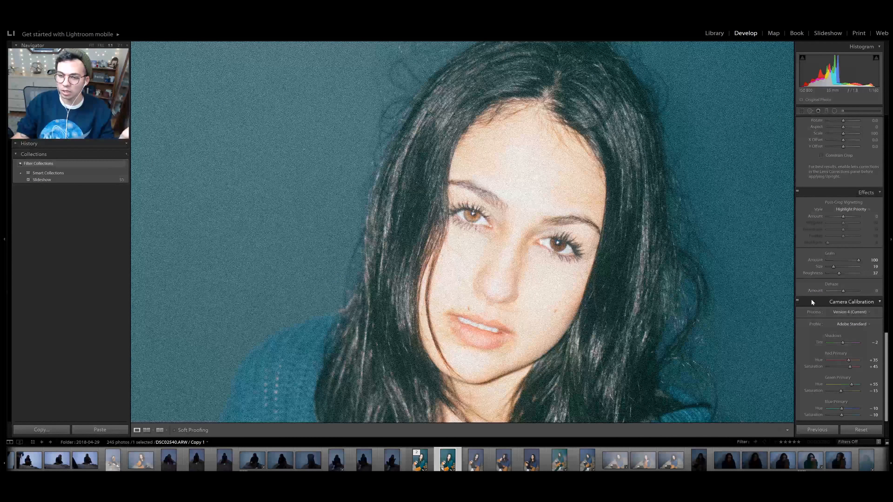
left_click(848, 273)
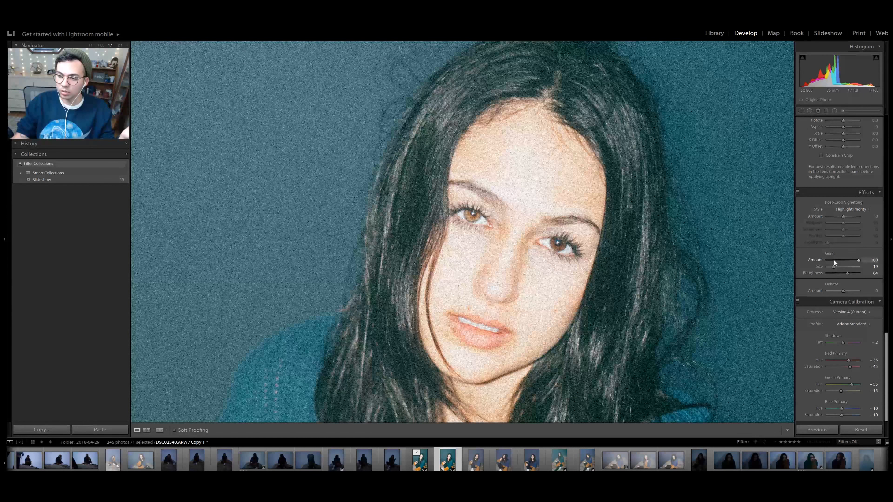
left_click(834, 260)
left_click(845, 274)
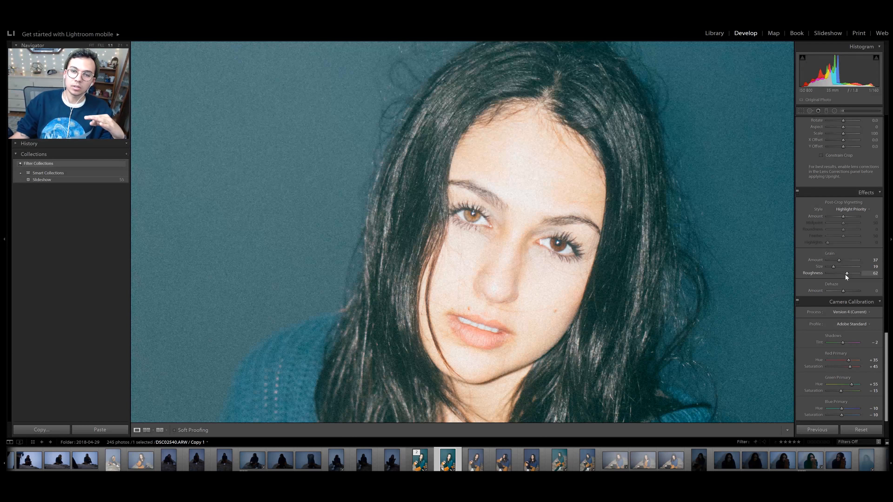
left_click(468, 220)
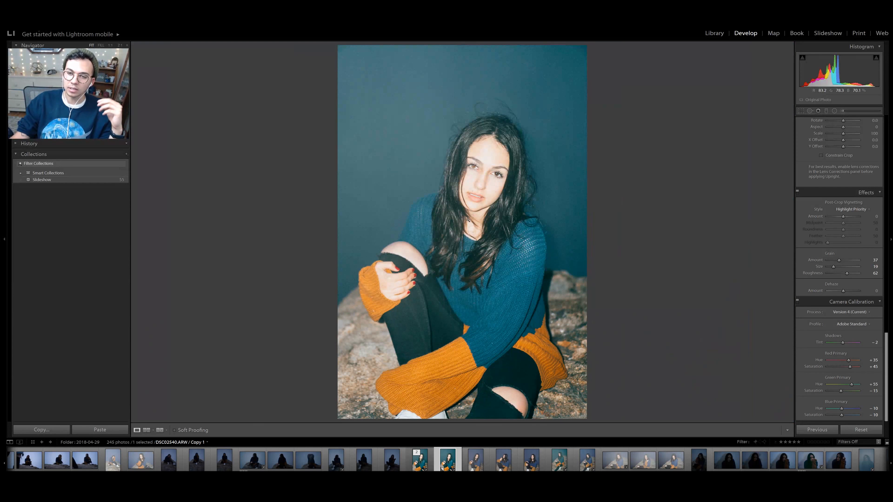
left_click(530, 257)
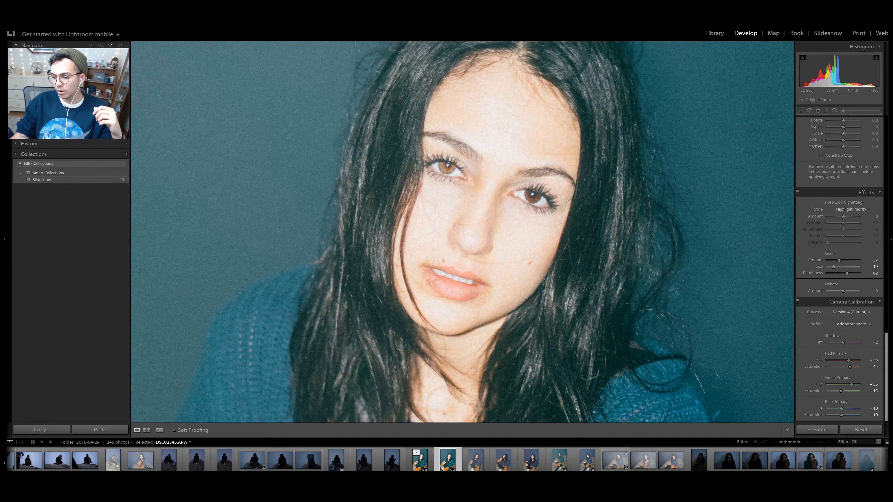
- Open the hazy photo of the woman sitting on the rocks, view it in full, and set its Dehaze amount to +76
left_click(615, 463)
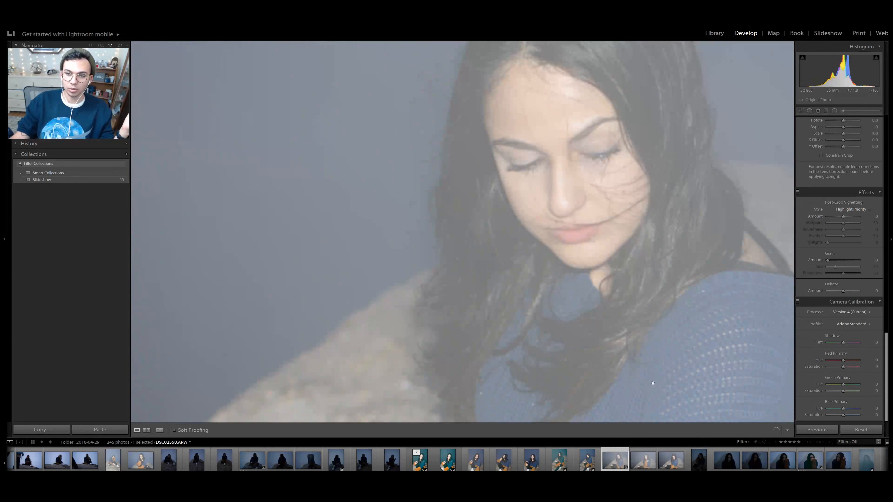
left_click(562, 293)
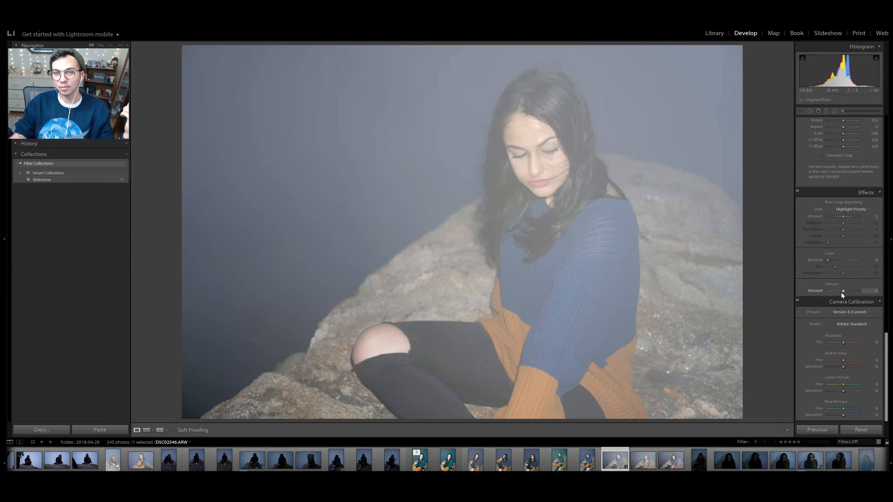
left_click_drag(843, 293, 855, 295)
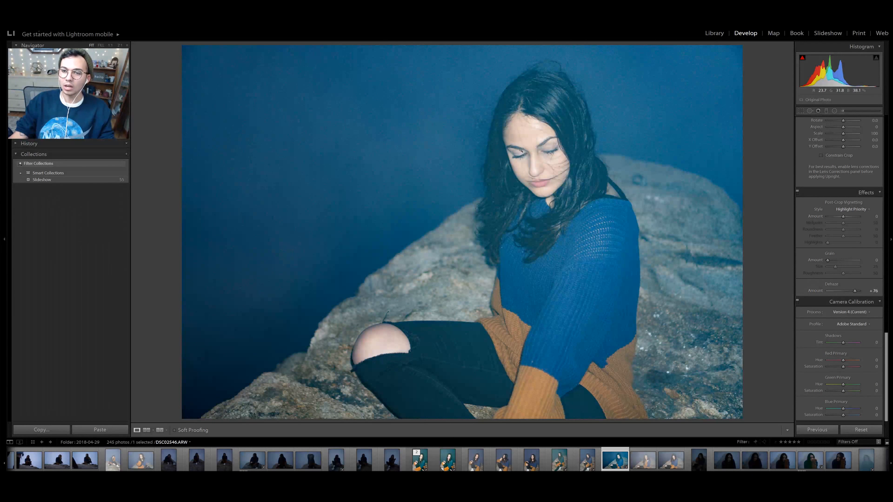
- Test the Dehaze amount at +100 while inspecting the face up close, and set it to +65 in the full view
left_click(536, 144)
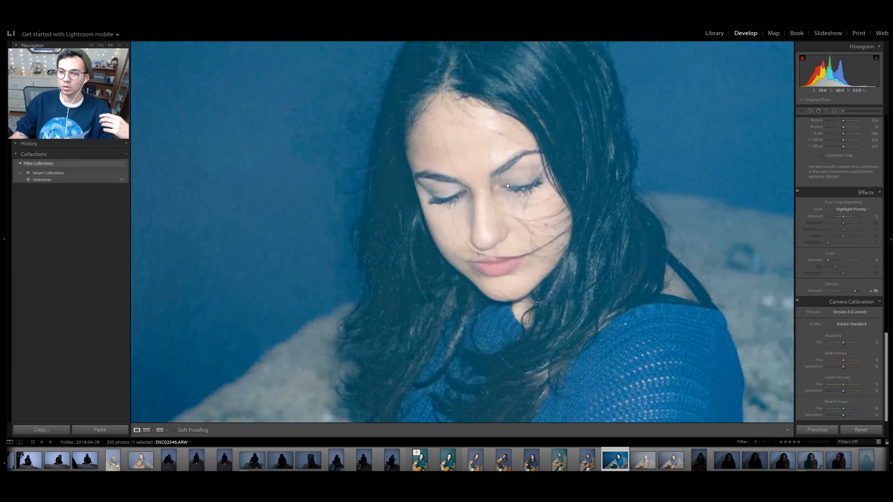
left_click_drag(858, 291, 862, 291)
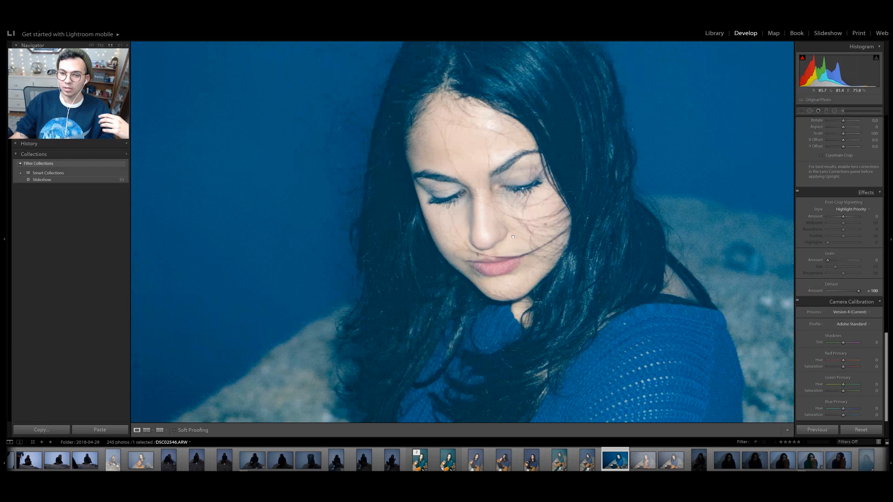
left_click_drag(513, 248, 467, 250)
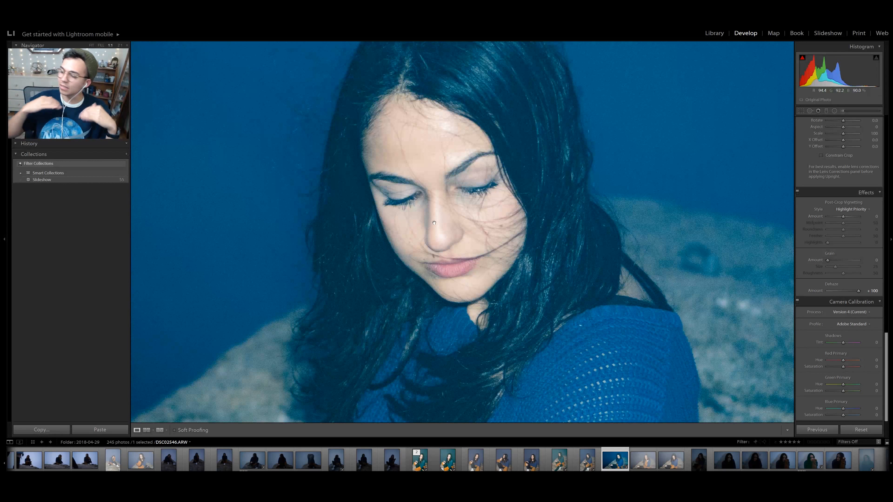
left_click(452, 210)
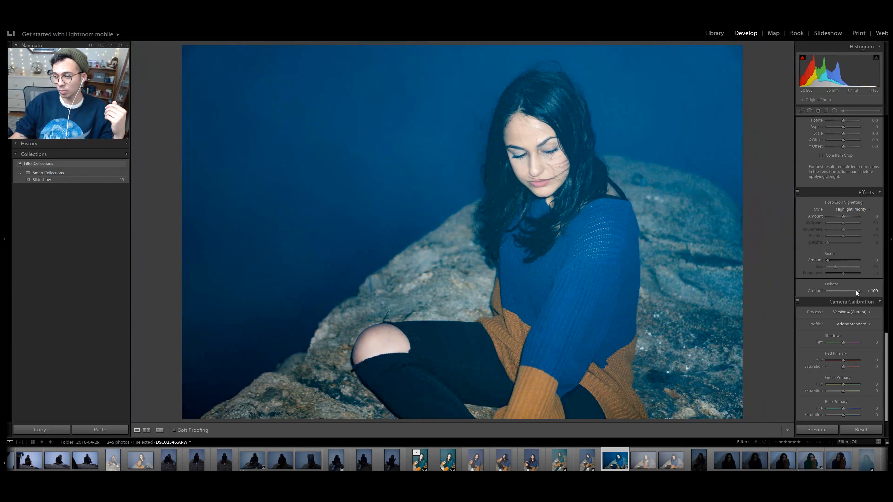
left_click_drag(855, 290, 851, 291)
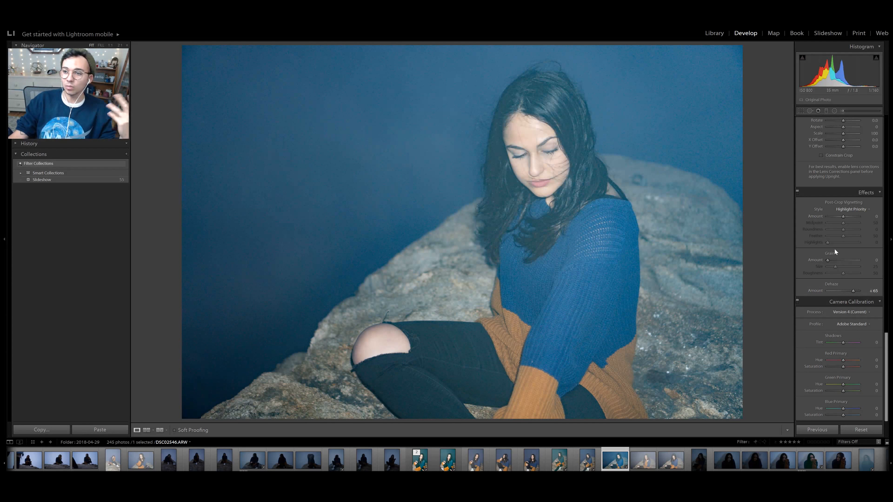
- Compare the photo with and without the Effects adjustments, leaving them enabled
left_click(799, 192)
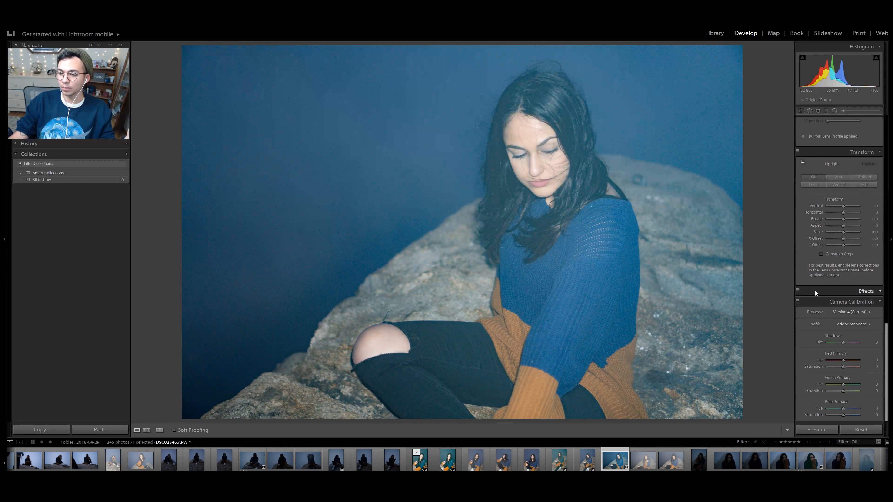
left_click(815, 290)
left_click(798, 289)
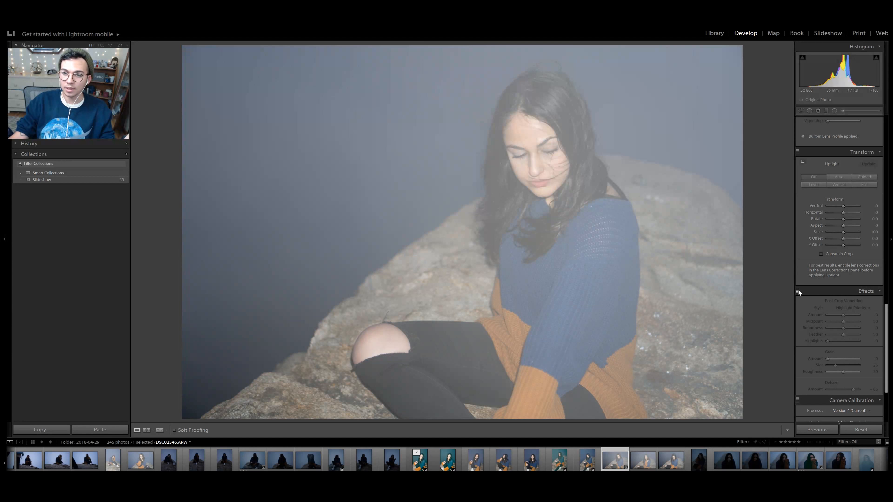
left_click(798, 289)
left_click(798, 289)
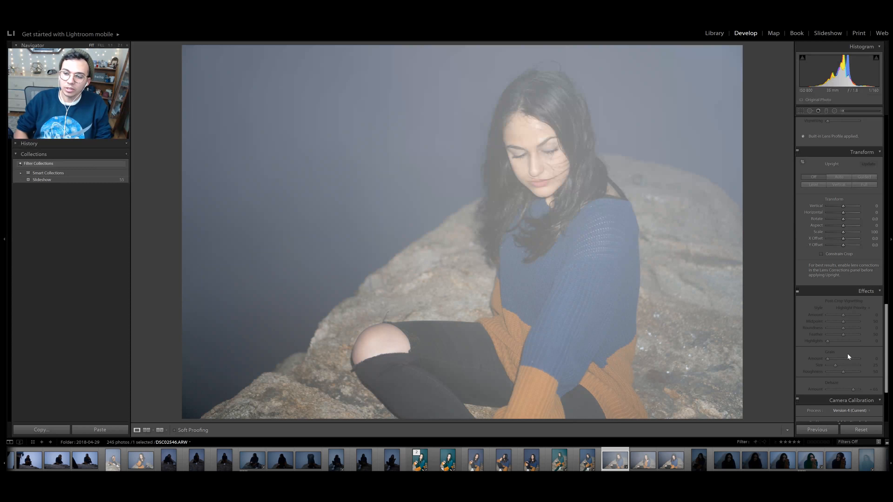
left_click(797, 291)
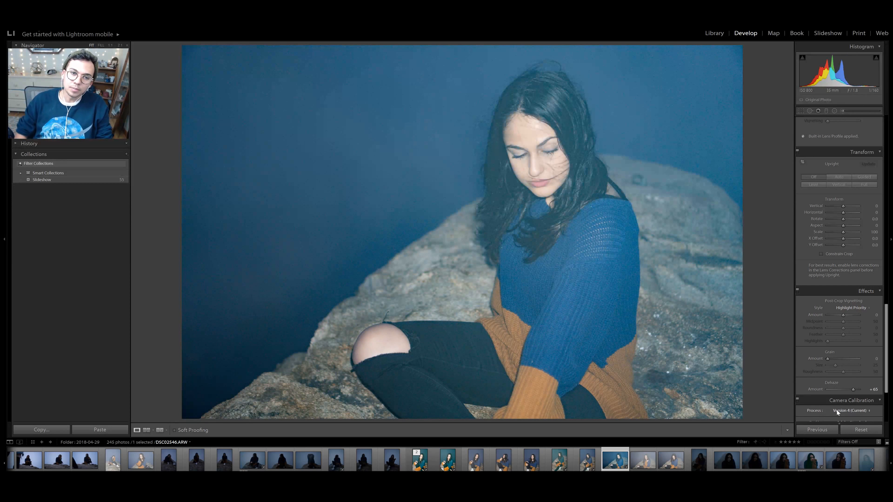